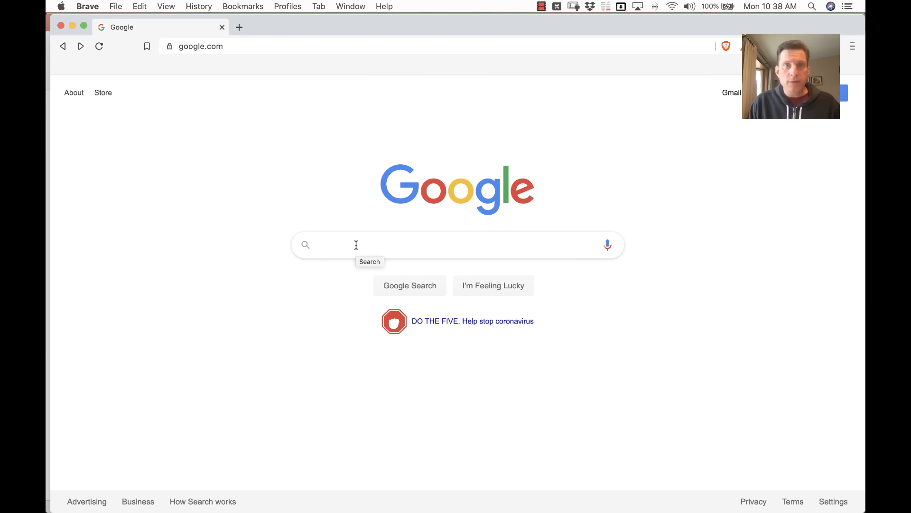
# Search Google for 'screen cast o matic'.
pyautogui.write('scr')
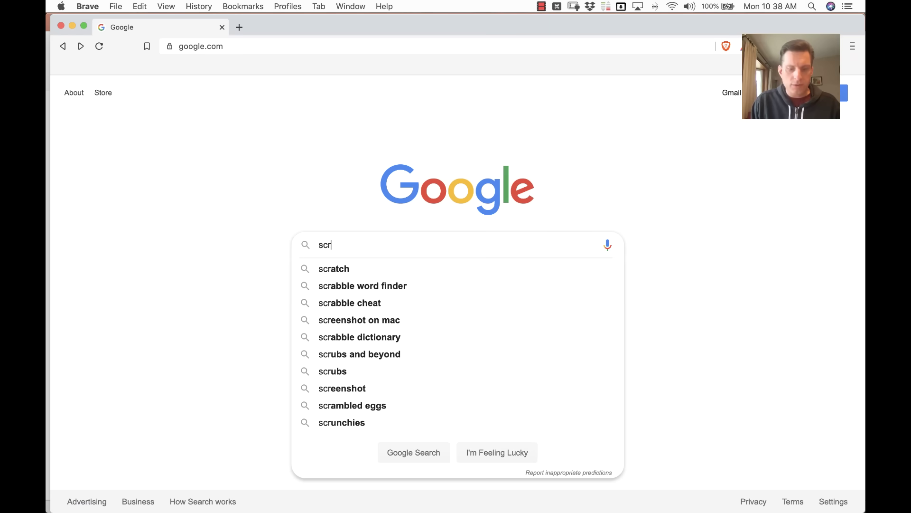
pyautogui.write('een c')
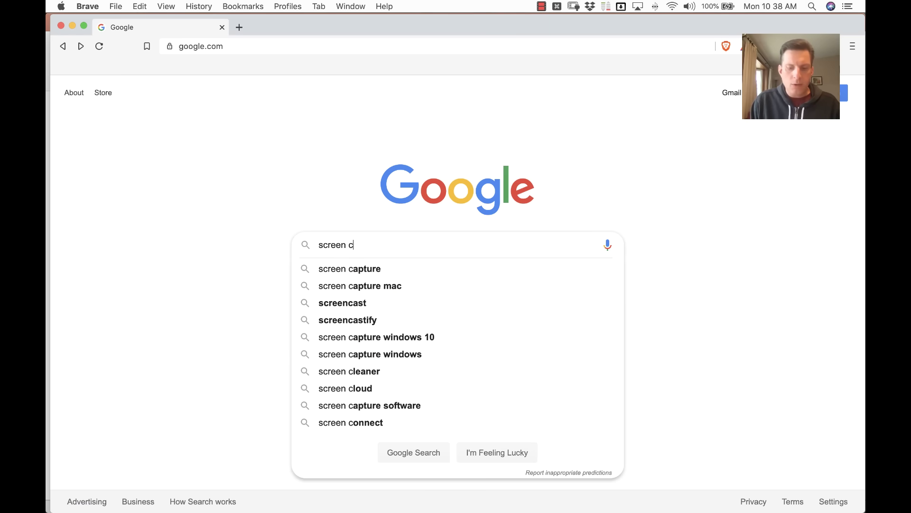
pyautogui.write('ast o matic')
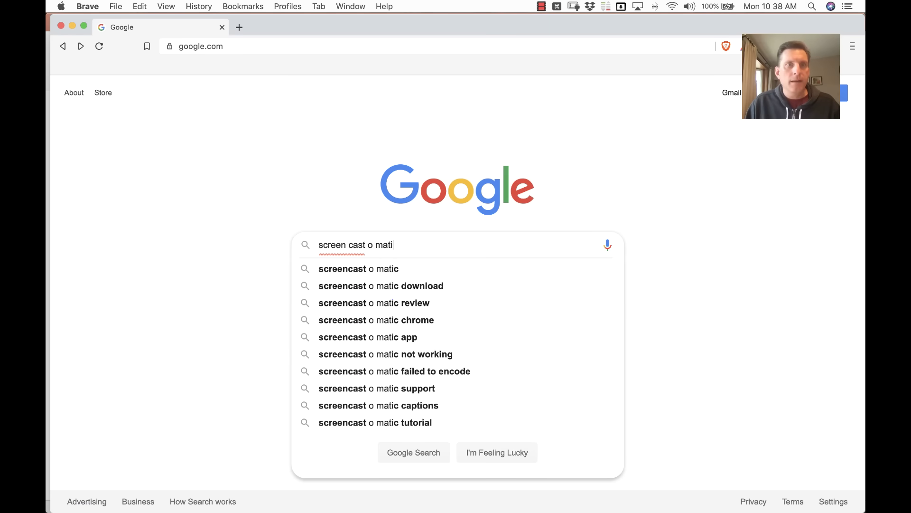
pyautogui.press('Return')
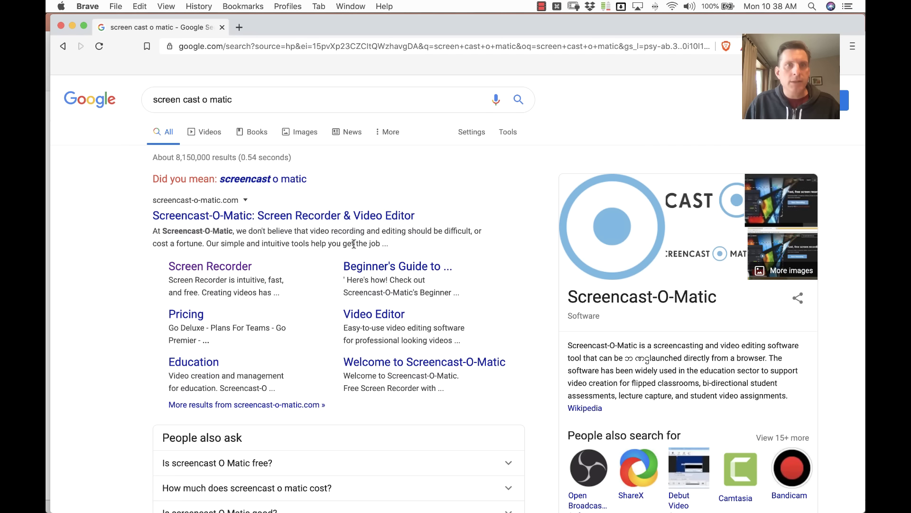
# Open the Screen Recorder page and launch the free recorder through the Screen Recorder Launcher app.
pyautogui.click(192, 268)
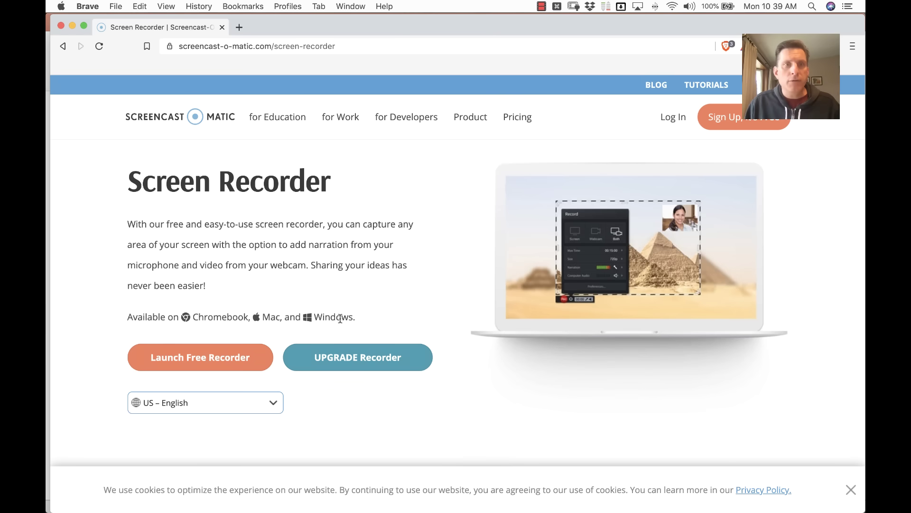
pyautogui.click(204, 360)
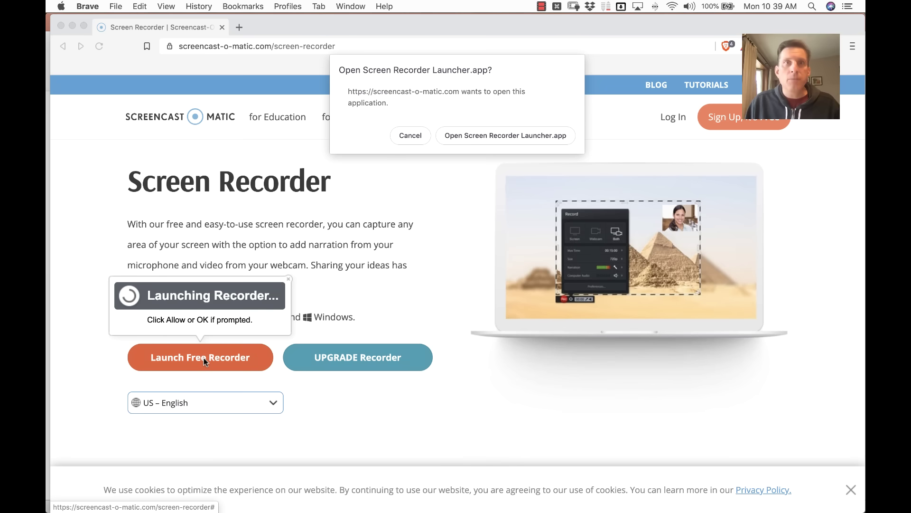
pyautogui.click(504, 136)
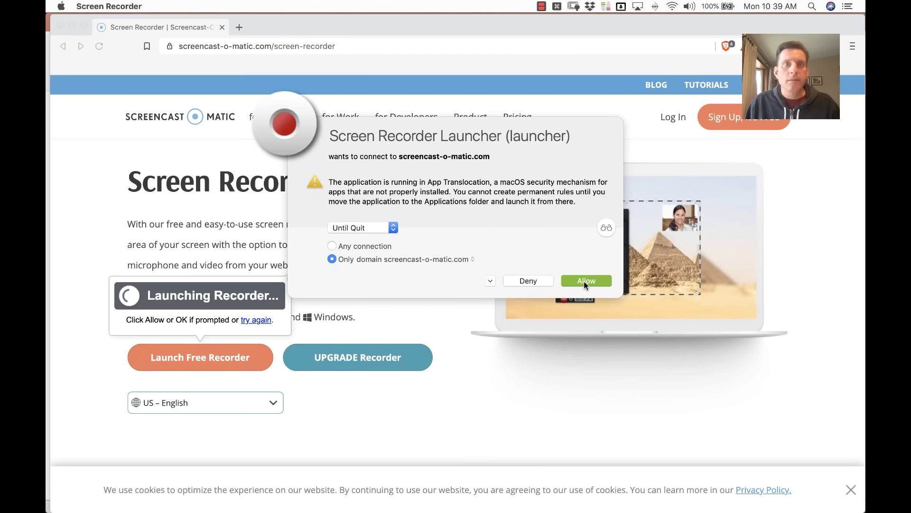
# Allow the launcher's connection and set a 968 x 554 Screen-only capture area before moving to PowerPoint.
pyautogui.click(587, 280)
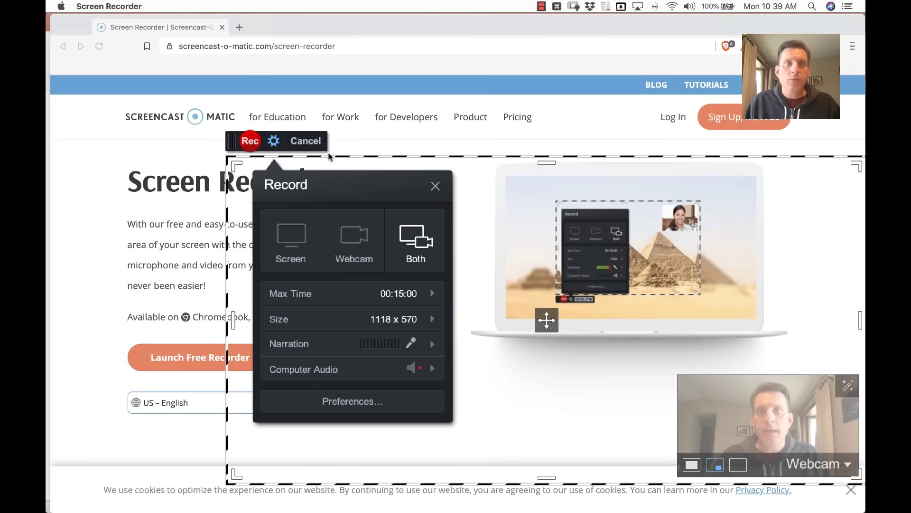
pyautogui.moveTo(236, 166); pyautogui.dragTo(204, 120)
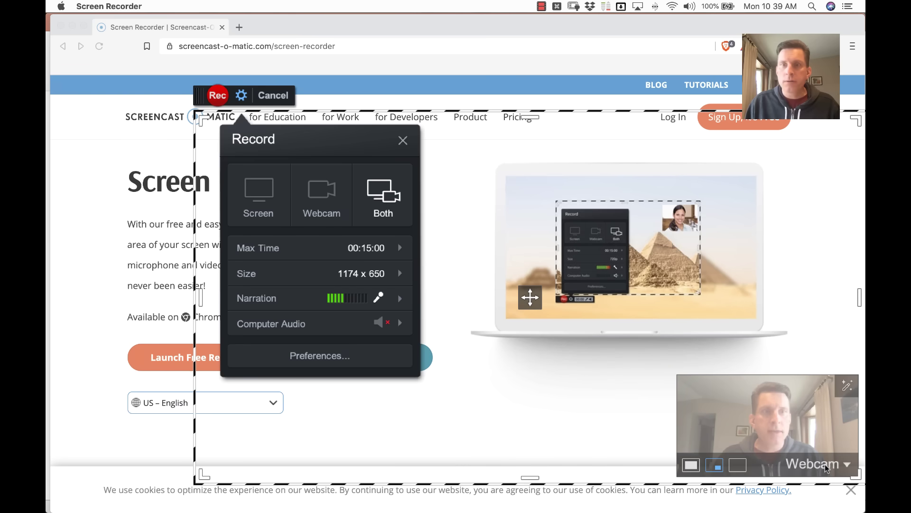
pyautogui.moveTo(857, 474); pyautogui.dragTo(749, 430)
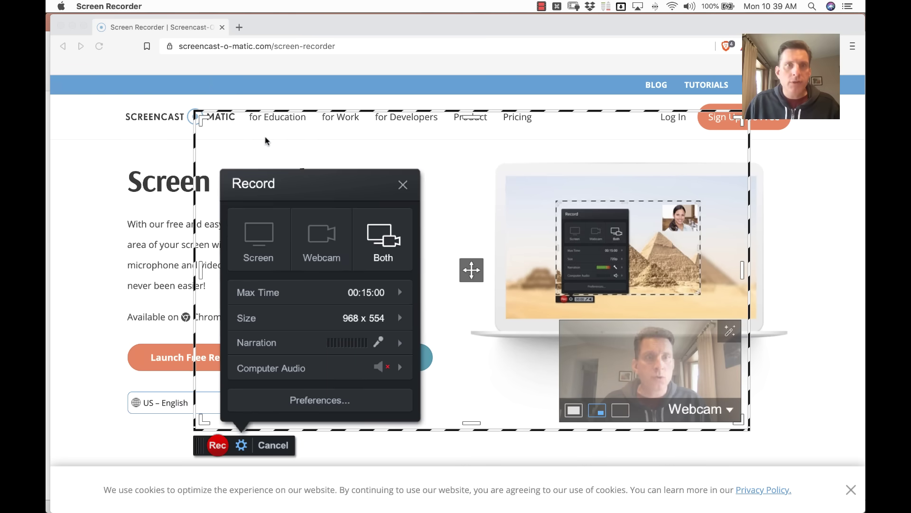
pyautogui.click(261, 241)
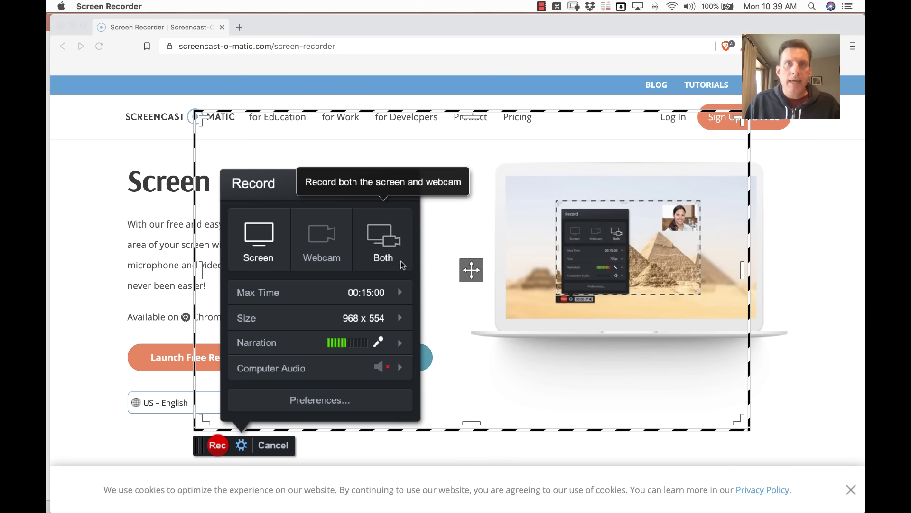
pyautogui.moveTo(470, 117)
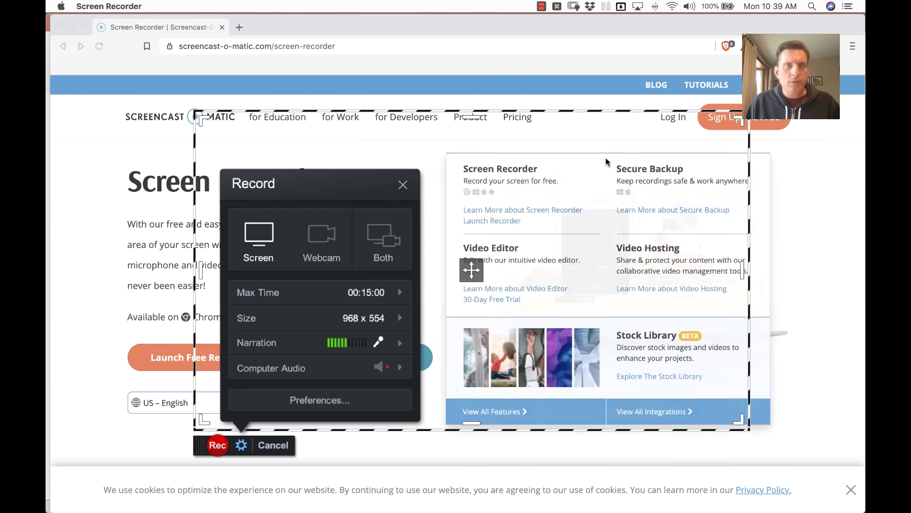
pyautogui.press('super+Tab')
pyautogui.press('super+Tab')
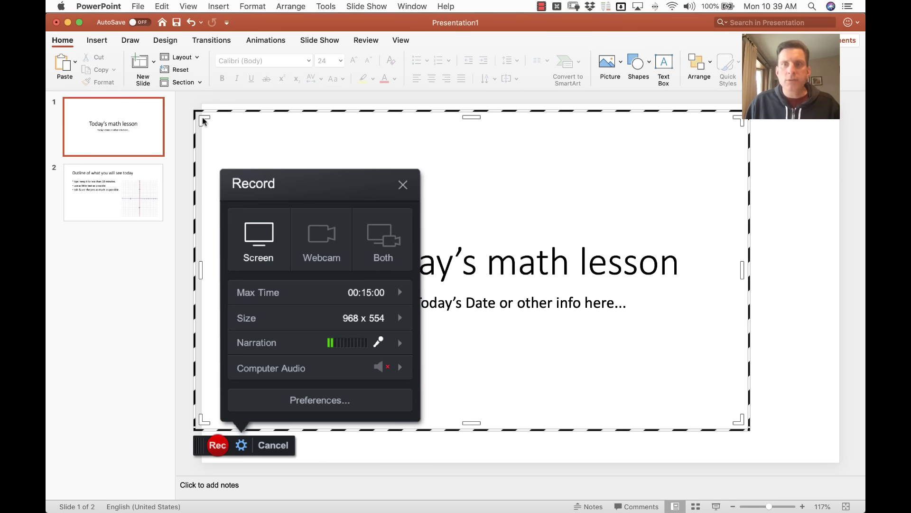
# Resize the capture frame to 1126 x 634 so it surrounds the PowerPoint title slide.
pyautogui.moveTo(203, 121); pyautogui.dragTo(203, 111)
pyautogui.moveTo(737, 422); pyautogui.dragTo(834, 458)
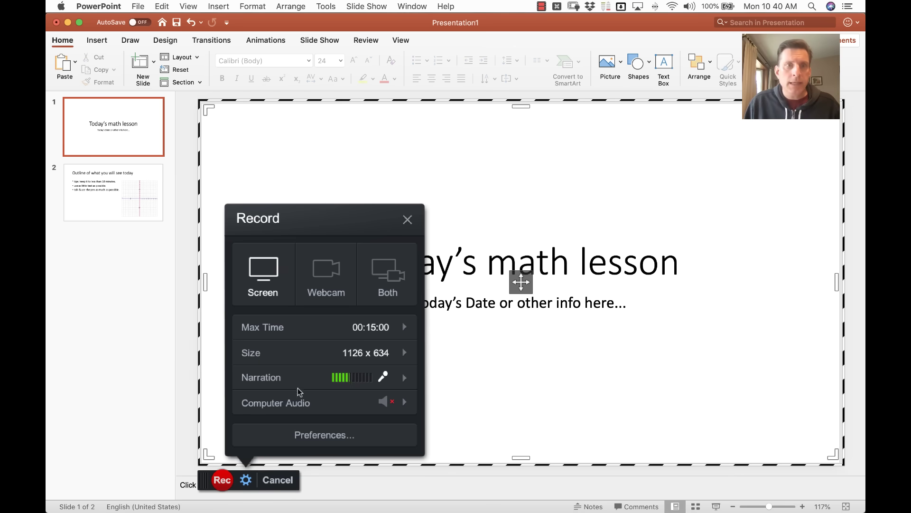
# Start recording and underline 'Today's', 'math' and 'lesson' with the blue Draw pen.
pyautogui.click(222, 480)
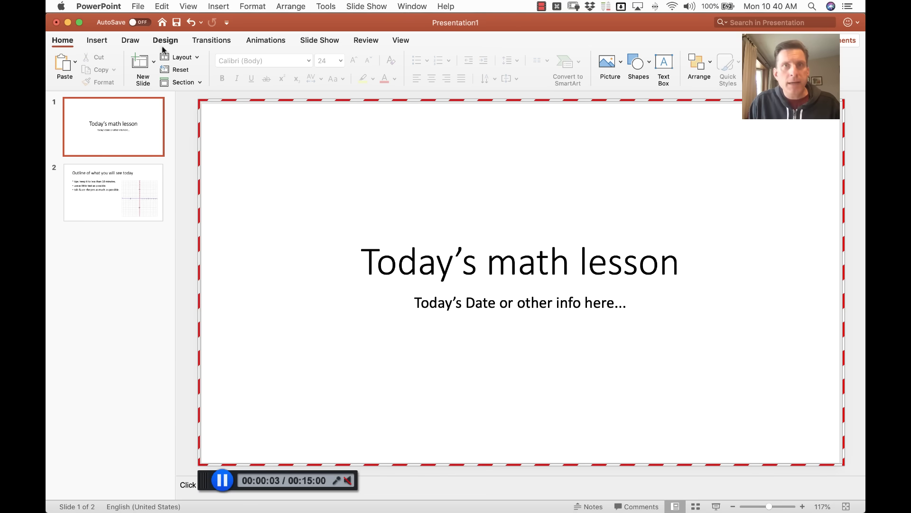
pyautogui.click(131, 41)
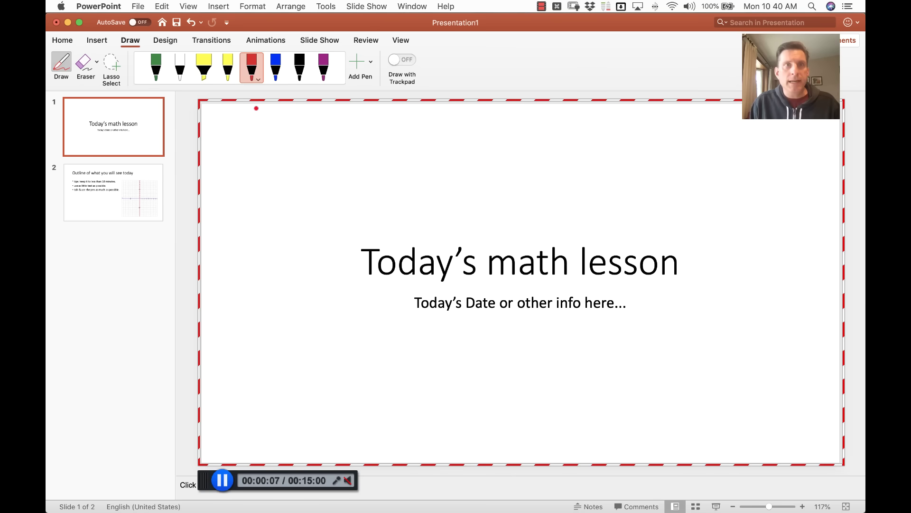
pyautogui.click(276, 69)
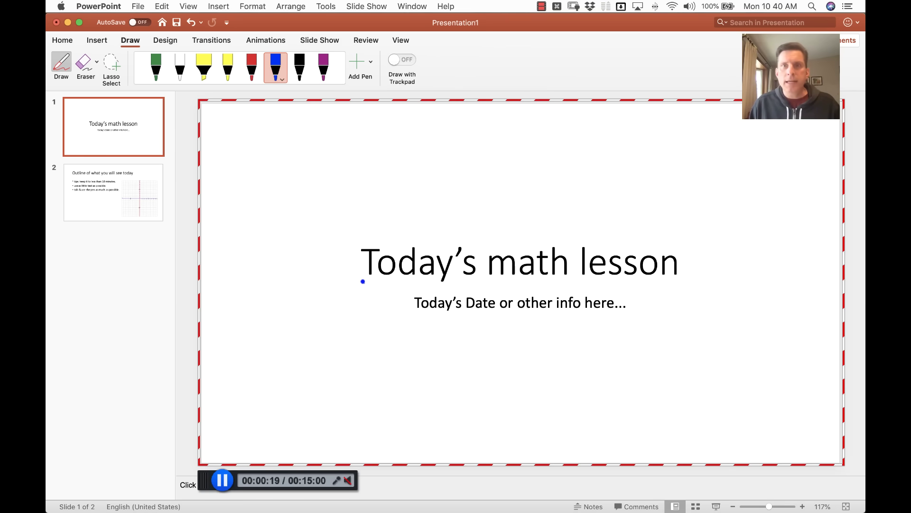
pyautogui.moveTo(362, 282); pyautogui.dragTo(668, 276)
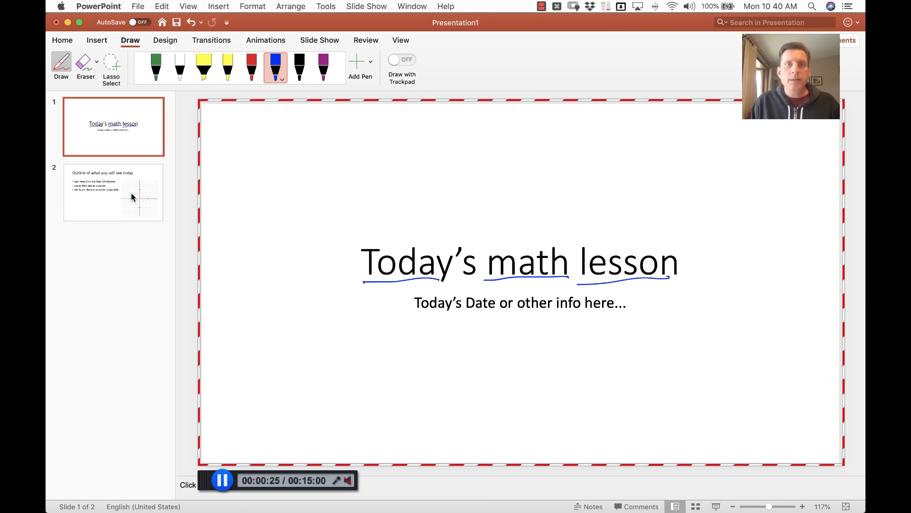
# On slide 2, handwrite the equation y = mx+b in blue ink.
pyautogui.click(103, 189)
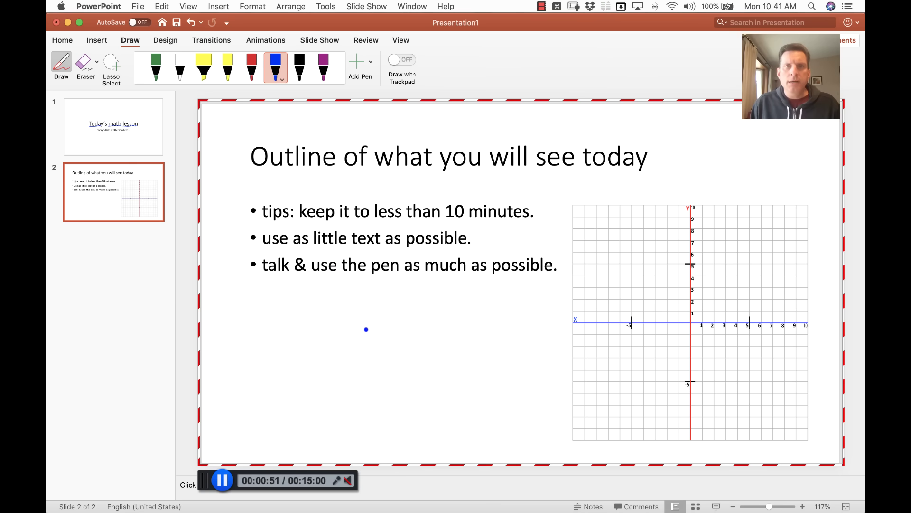
pyautogui.moveTo(356, 315)
pyautogui.mouseDown()
pyautogui.moveTo(366, 346)
pyautogui.moveTo(358, 348)
pyautogui.mouseUp()
pyautogui.moveTo(393, 314); pyautogui.dragTo(428, 326)
pyautogui.moveTo(427, 312)
pyautogui.mouseDown()
pyautogui.moveTo(417, 327)
pyautogui.moveTo(435, 329)
pyautogui.mouseUp()
pyautogui.moveTo(447, 295)
pyautogui.mouseDown()
pyautogui.moveTo(460, 317)
pyautogui.moveTo(448, 327)
pyautogui.mouseUp()
# Write y = 2x+1 below it, draw its graph line, and add an arrow pointing at the equation.
pyautogui.moveTo(375, 361); pyautogui.dragTo(380, 373)
pyautogui.moveTo(387, 359)
pyautogui.mouseDown()
pyautogui.moveTo(388, 383)
pyautogui.moveTo(405, 359)
pyautogui.moveTo(402, 368)
pyautogui.moveTo(417, 372)
pyautogui.moveTo(450, 374)
pyautogui.mouseUp()
pyautogui.moveTo(450, 357); pyautogui.dragTo(440, 377)
pyautogui.moveTo(457, 364); pyautogui.dragTo(477, 374)
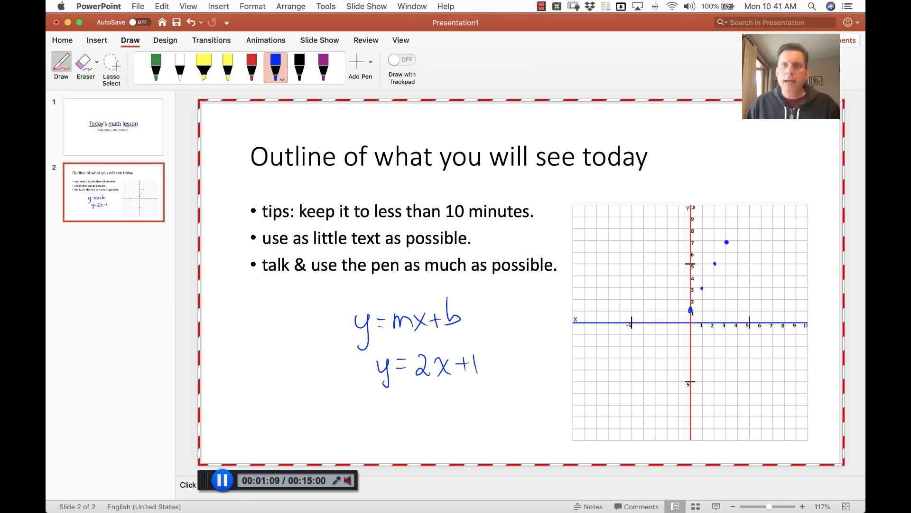
pyautogui.moveTo(691, 309)
pyautogui.mouseDown()
pyautogui.moveTo(745, 200)
pyautogui.moveTo(632, 420)
pyautogui.mouseUp()
pyautogui.moveTo(551, 354)
pyautogui.mouseDown()
pyautogui.moveTo(499, 362)
pyautogui.moveTo(514, 367)
pyautogui.mouseUp()
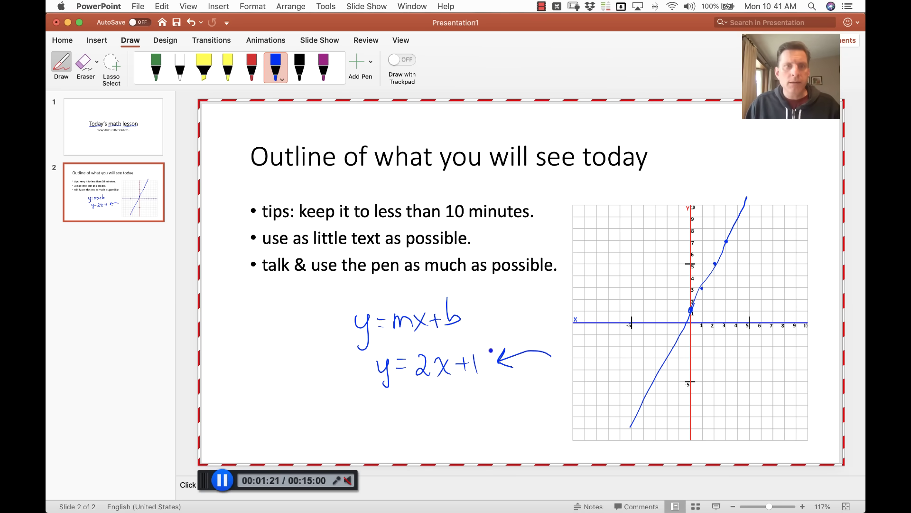
# Stop the 1:26 recording and choose Save / Upload in the What's Next popup.
pyautogui.click(222, 480)
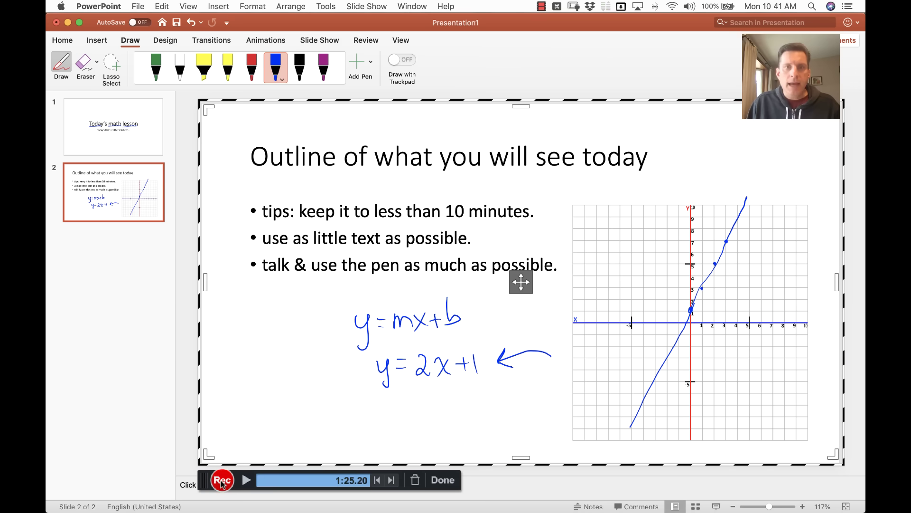
pyautogui.click(443, 480)
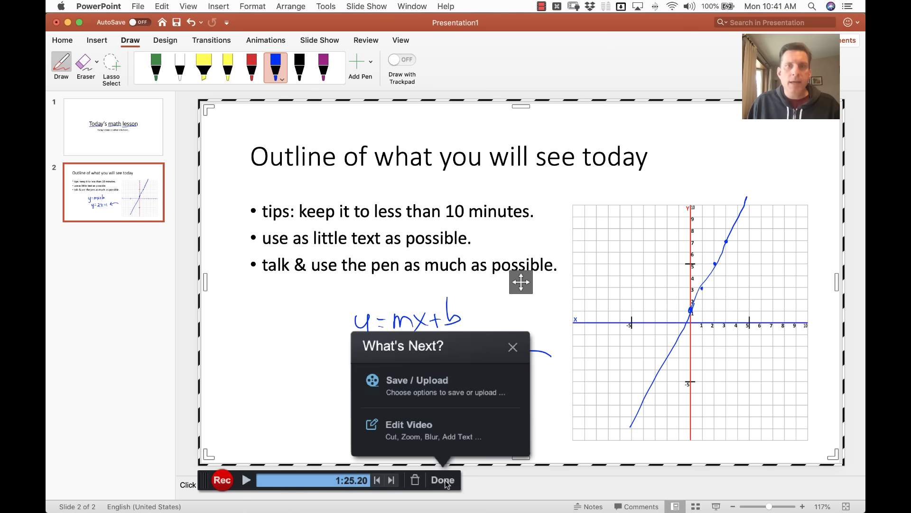
pyautogui.click(416, 383)
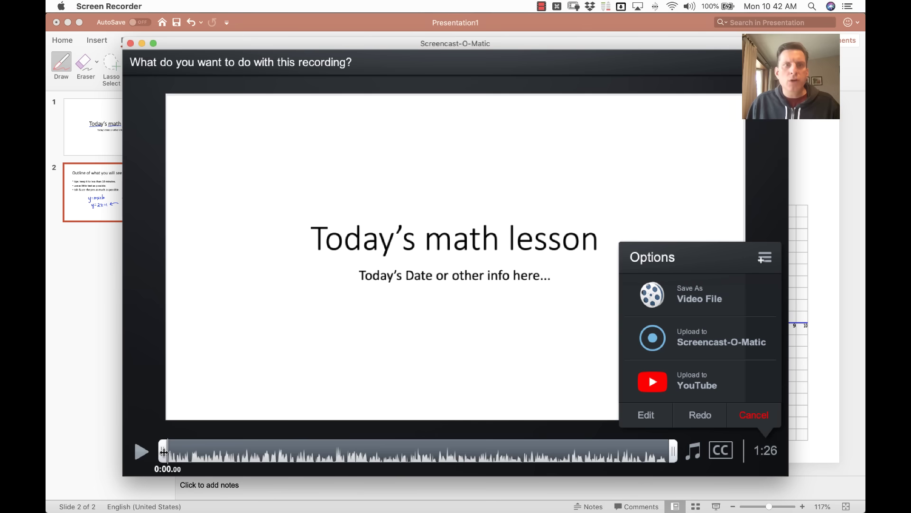
# Publish the recording as an MP4 video file named 'my first lesson' to the Desktop.
pyautogui.moveTo(164, 452)
pyautogui.mouseDown()
pyautogui.moveTo(193, 452)
pyautogui.moveTo(164, 453)
pyautogui.mouseUp()
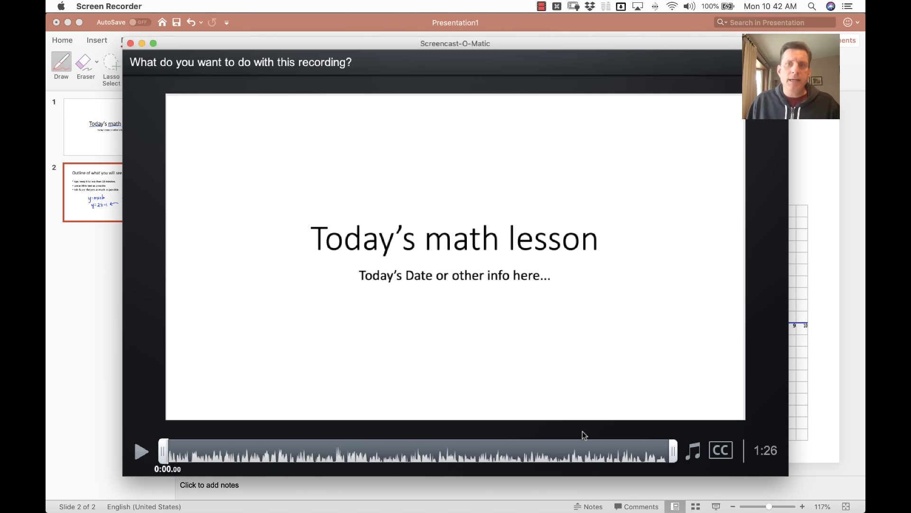
pyautogui.moveTo(673, 454)
pyautogui.mouseDown()
pyautogui.moveTo(637, 453)
pyautogui.moveTo(687, 462)
pyautogui.mouseUp()
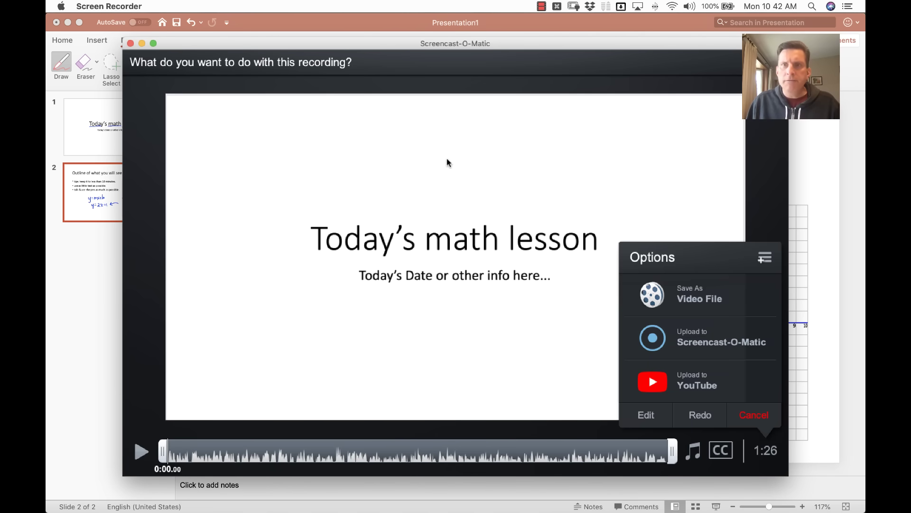
pyautogui.click(707, 298)
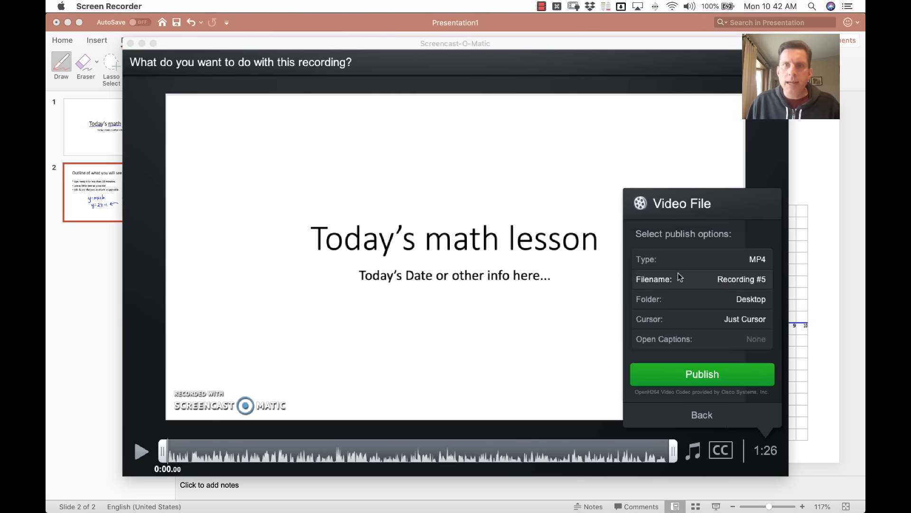
pyautogui.click(735, 281)
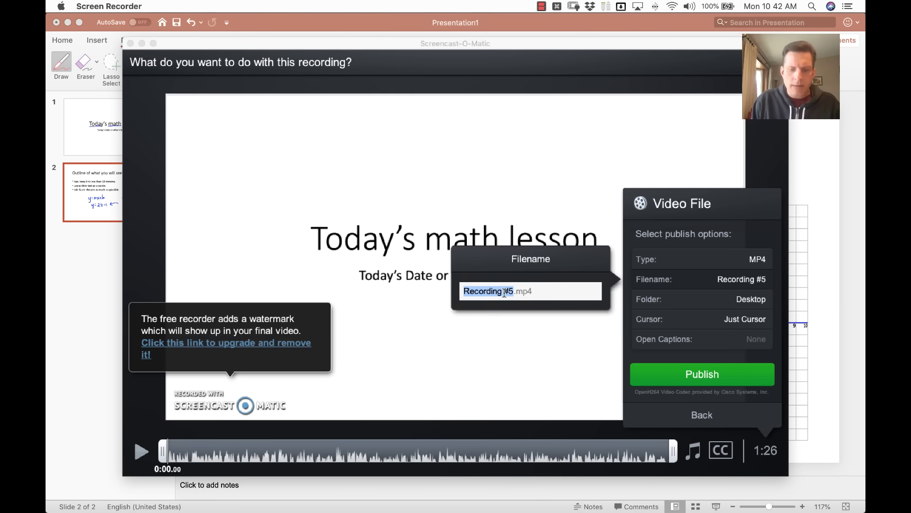
pyautogui.write('my first ')
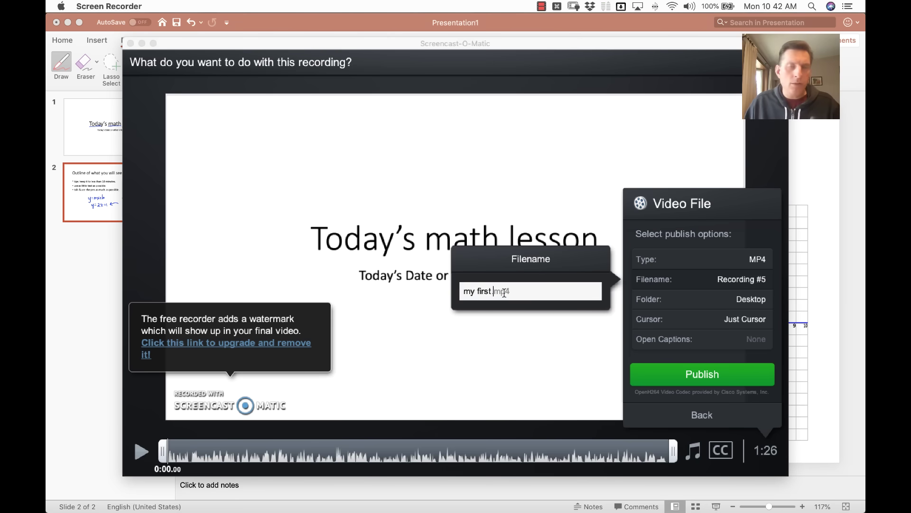
pyautogui.write('lesson')
pyautogui.press('Return')
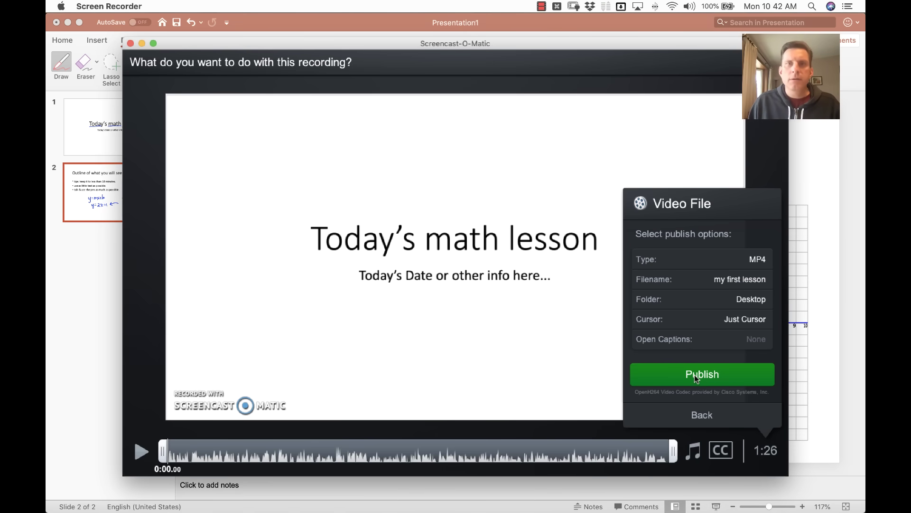
pyautogui.click(694, 374)
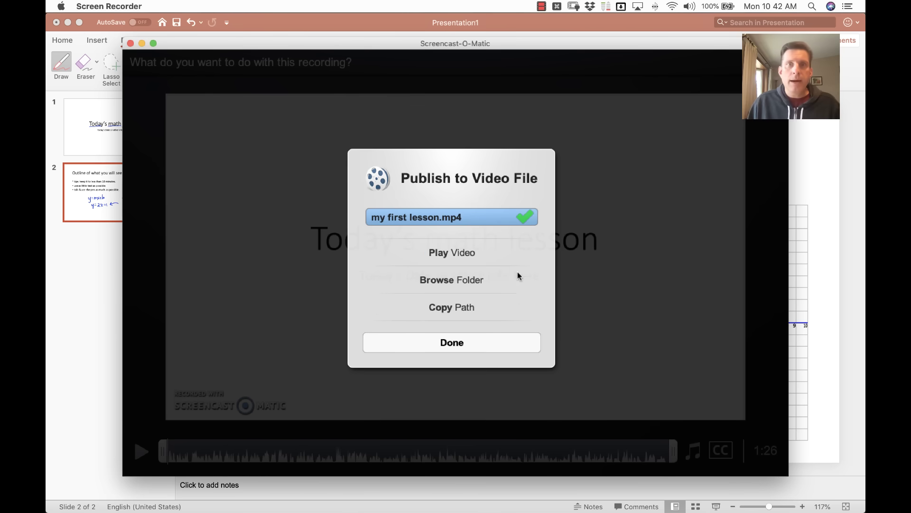
# Show 'my first lesson.mp4' in the Desktop folder and play it in Quick Look.
pyautogui.click(466, 281)
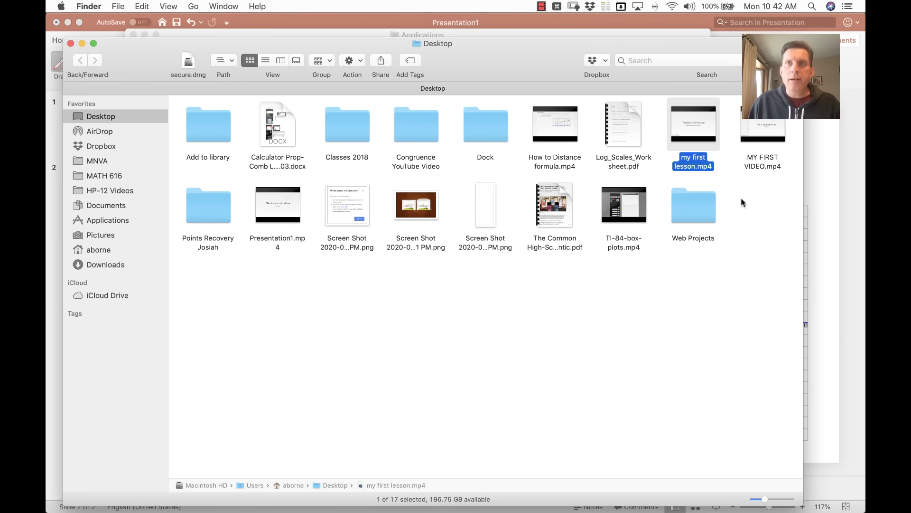
pyautogui.moveTo(713, 129)
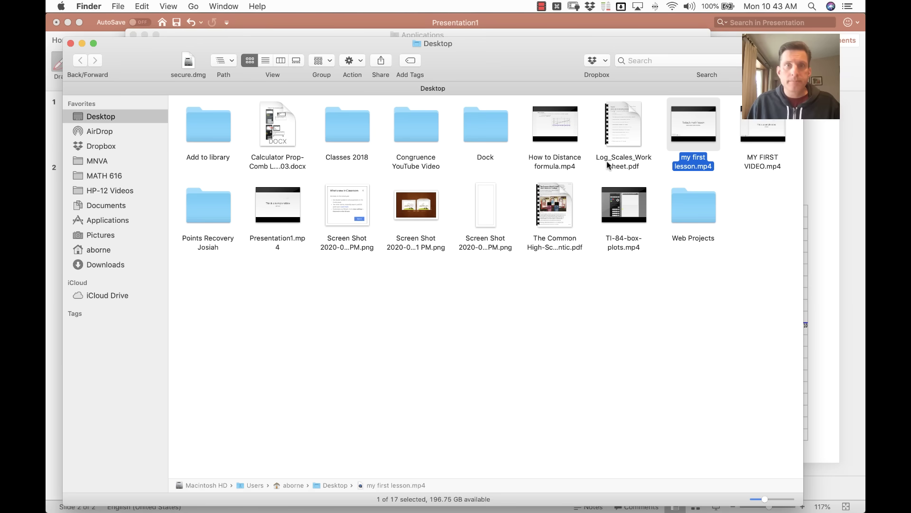
pyautogui.press('space')
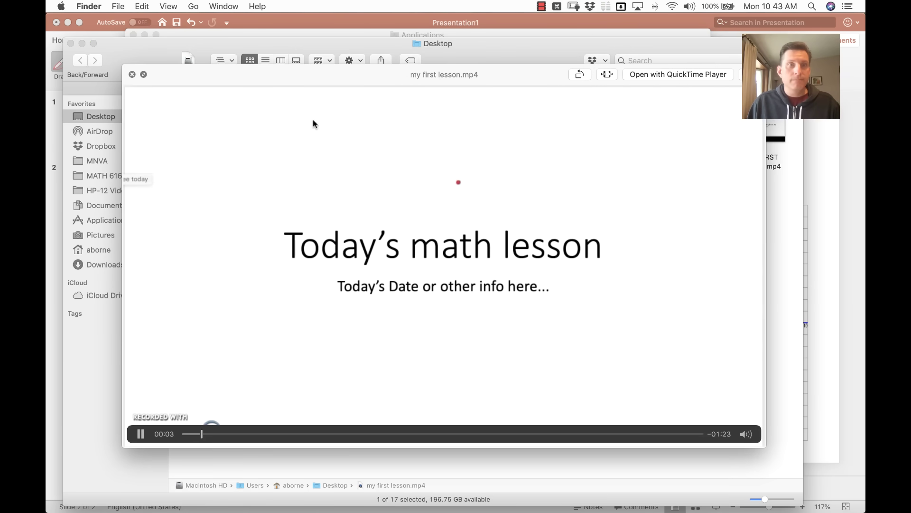
# Skip the preview ahead to the inked y = 2x+1 outline slide and pause at 01:03.
pyautogui.moveTo(309, 79); pyautogui.dragTo(252, 97)
pyautogui.moveTo(164, 427)
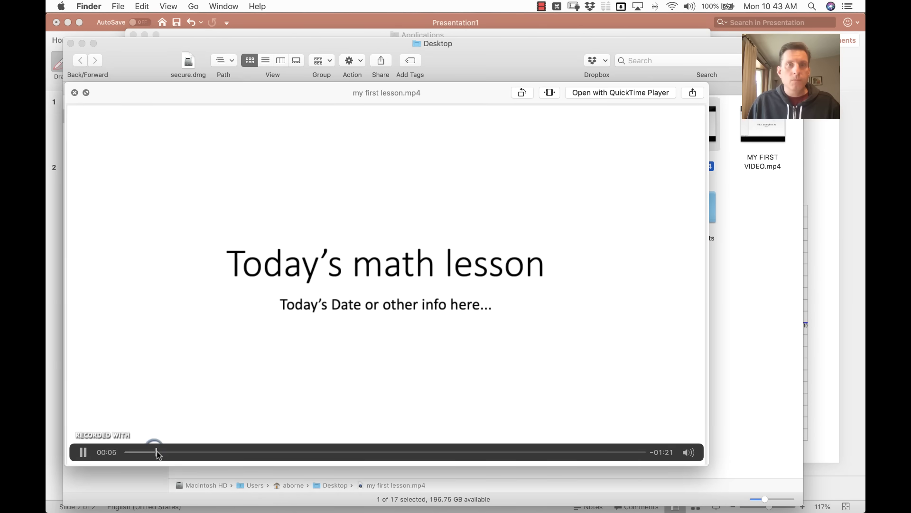
pyautogui.moveTo(159, 452); pyautogui.dragTo(490, 475)
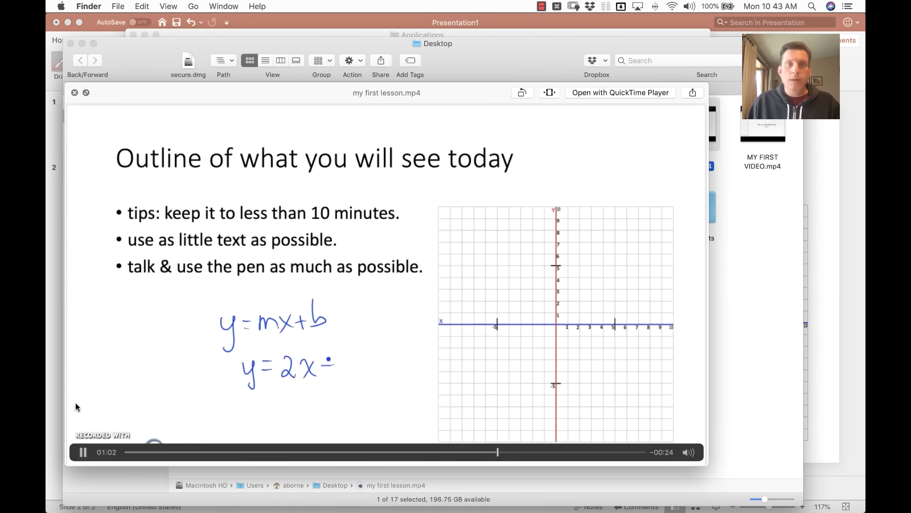
pyautogui.click(81, 451)
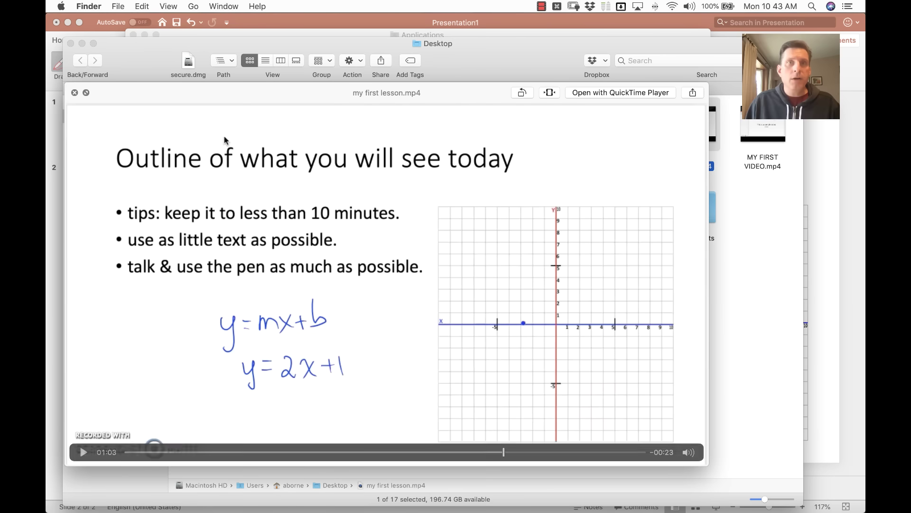
# Close the video preview, switch to OneNote, and hide the notebook pane to widen the page.
pyautogui.click(75, 93)
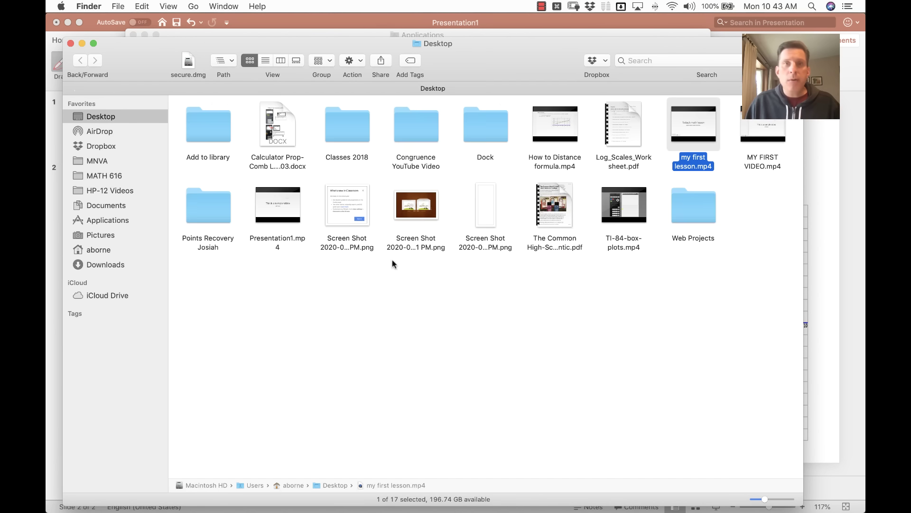
pyautogui.press('super+Tab')
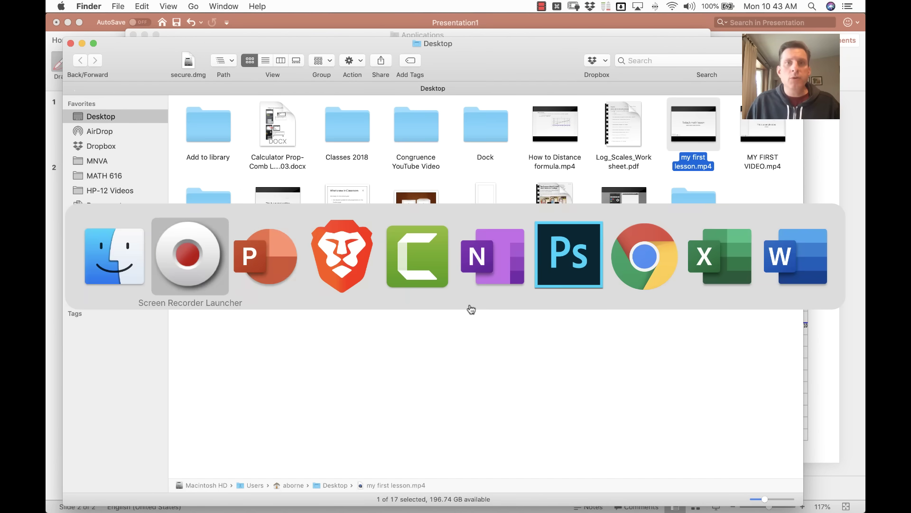
pyautogui.press('super+Tab')
pyautogui.press('super+Tab')
pyautogui.press('super+Tab')
pyautogui.press('super+Tab')
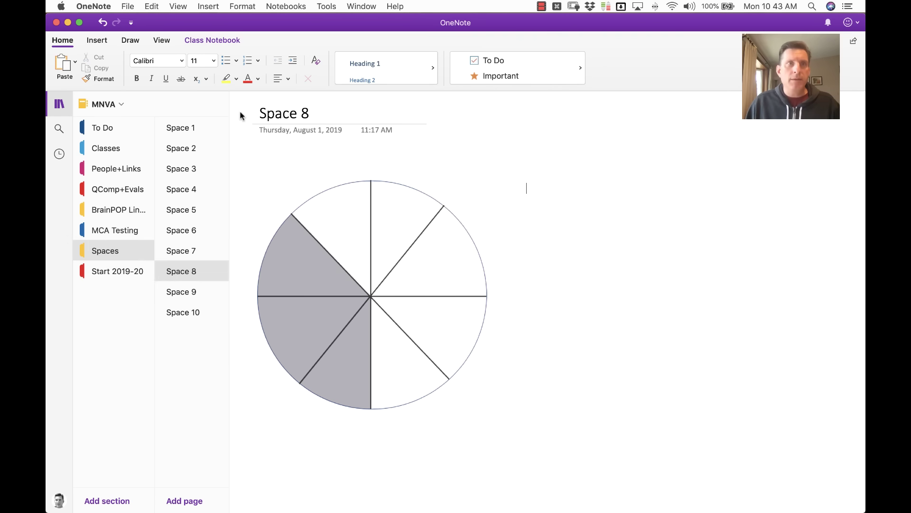
pyautogui.click(59, 105)
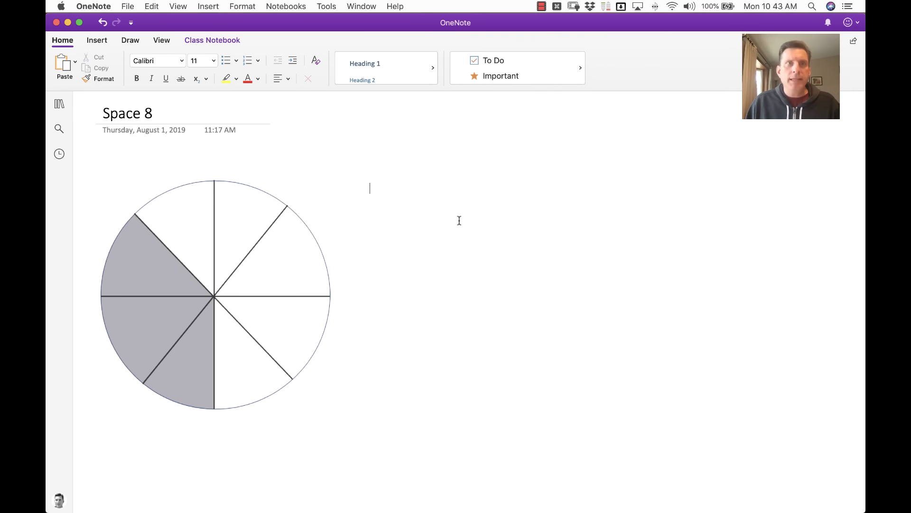
# Bring up the Draw pen options and move the divided circle image higher on the page.
pyautogui.click(131, 41)
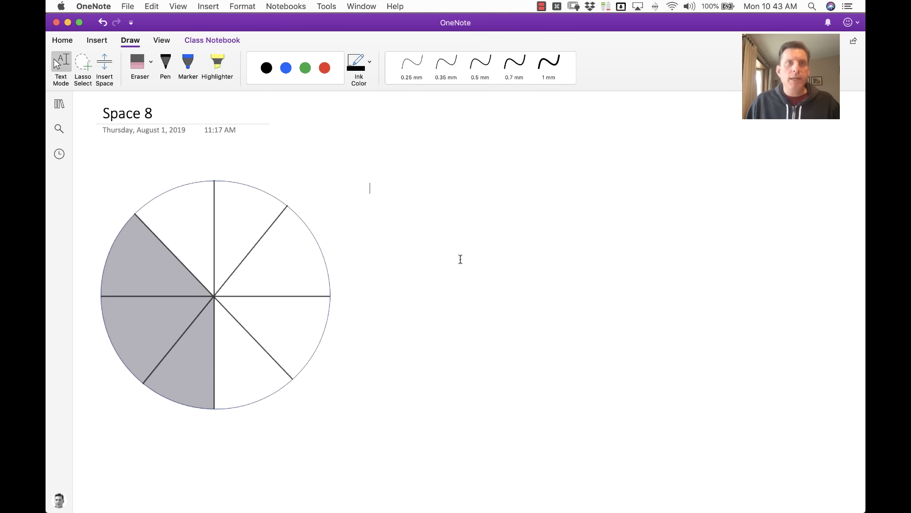
pyautogui.click(212, 248)
pyautogui.moveTo(212, 248); pyautogui.dragTo(238, 210)
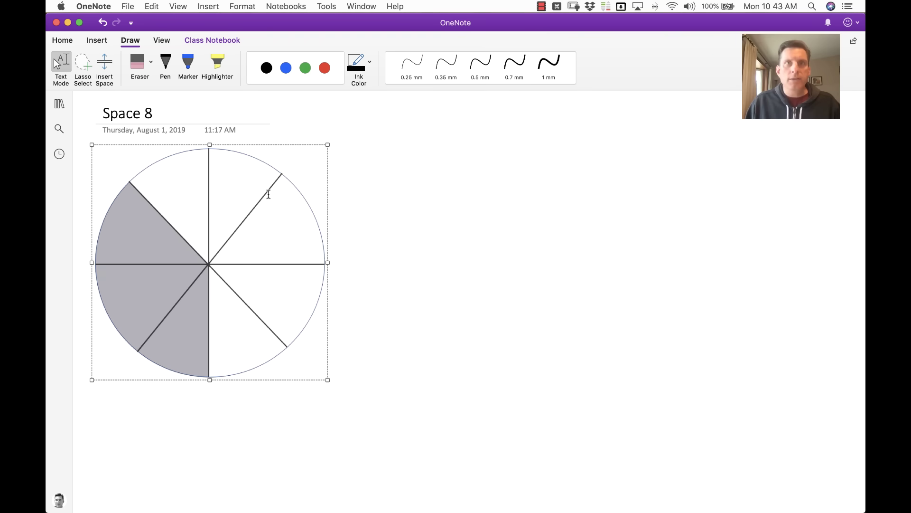